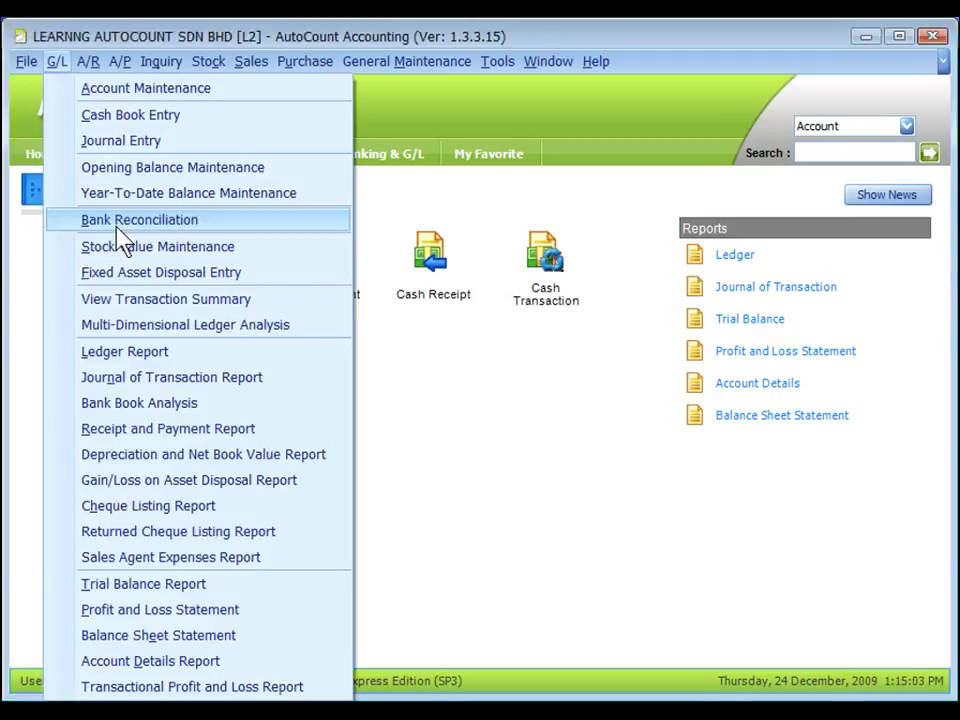
Step: Open G/L Bank Reconciliation and select the 310-MBB1 bank account
left_click(118, 228)
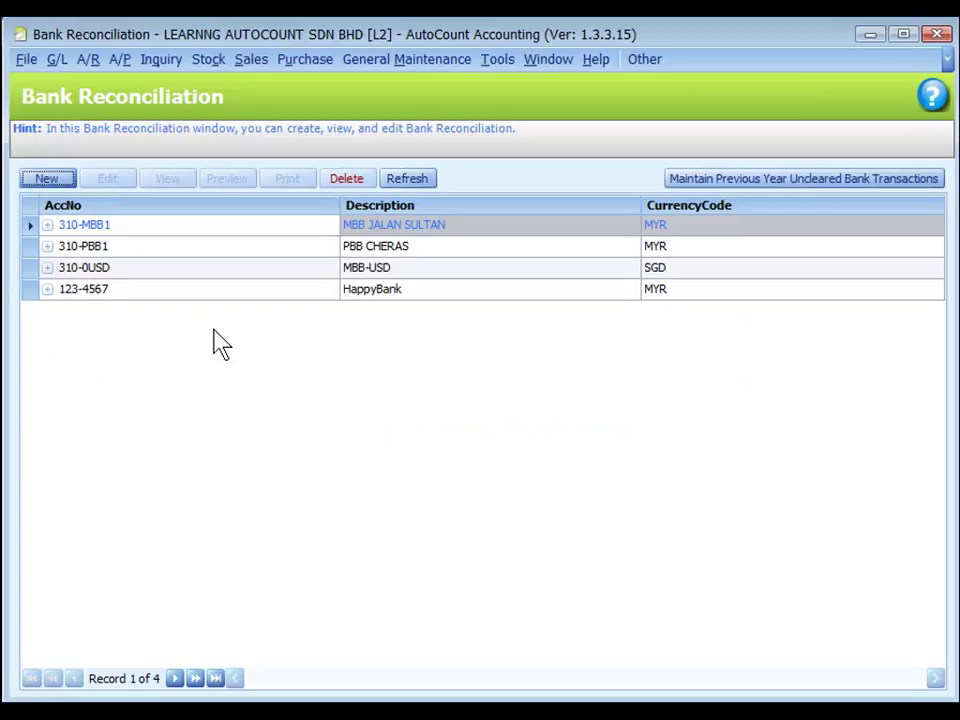
key("ctrl")
left_click(113, 228)
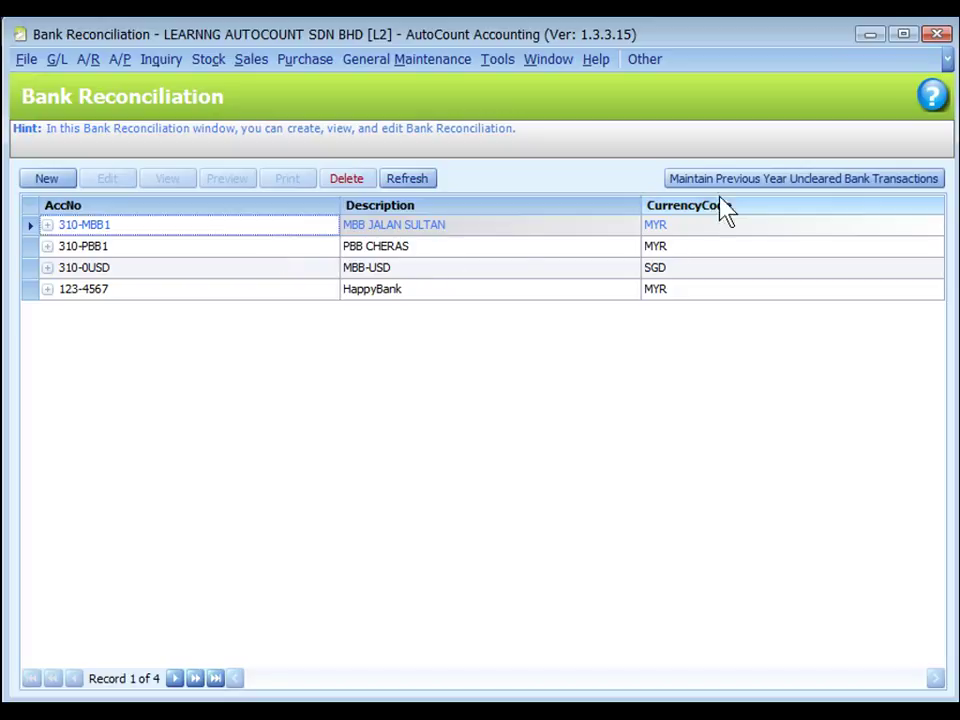
key("ctrl")
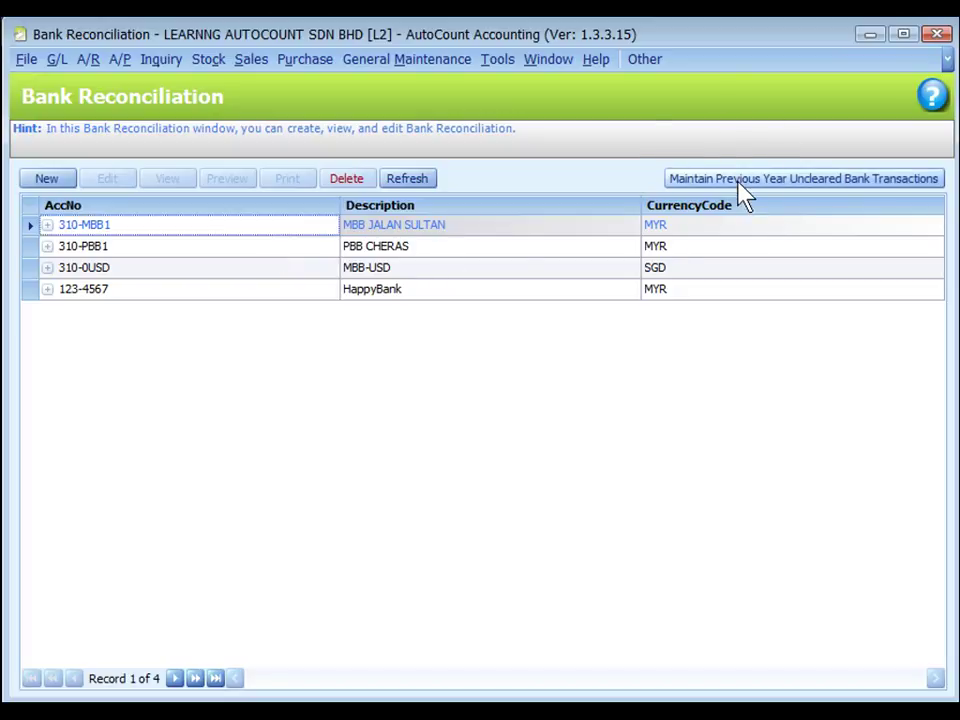
left_click(744, 180)
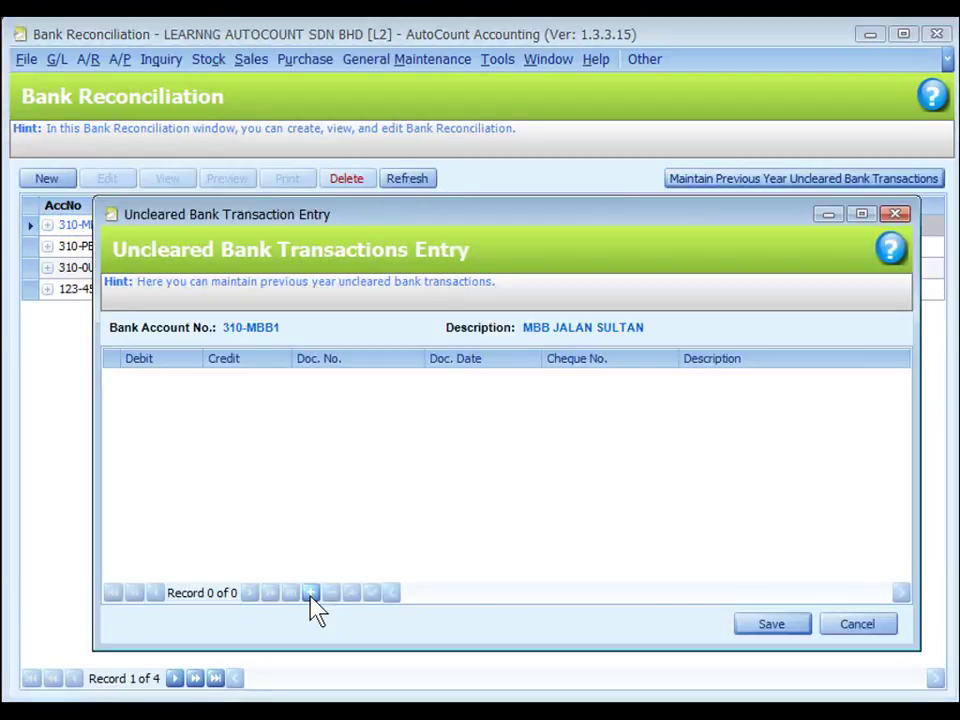
key("ctrl")
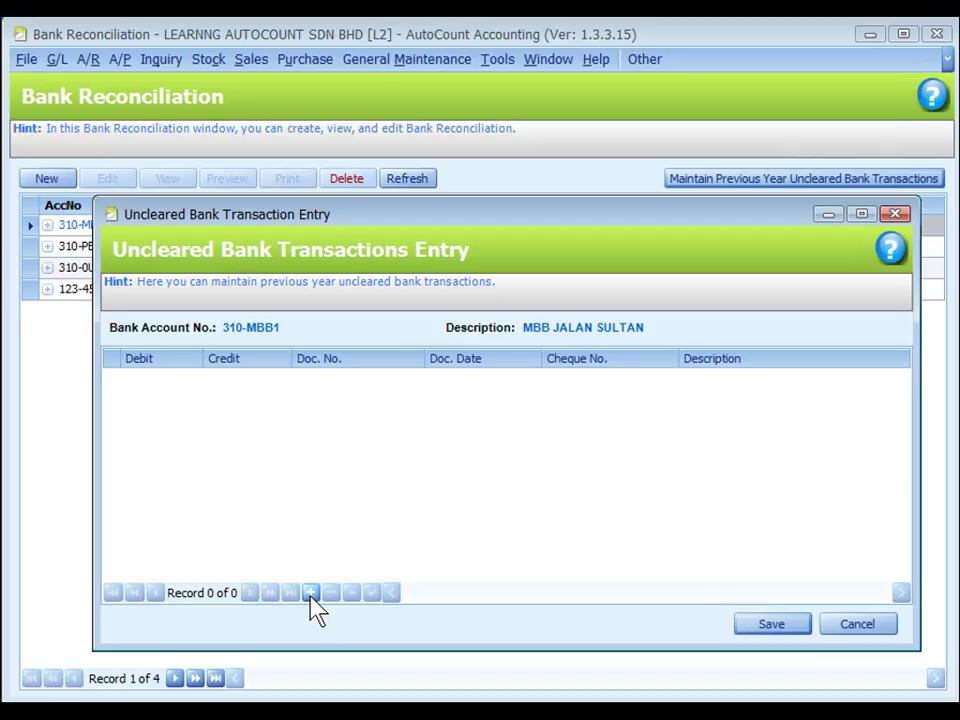
key("Escape")
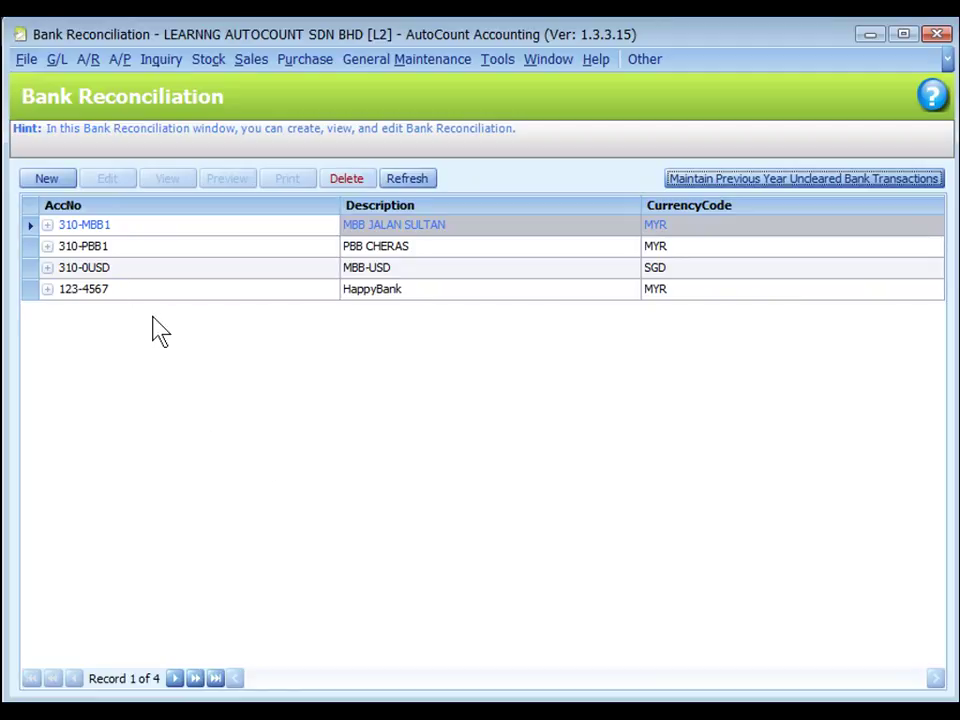
Step: Create a new 310-MBB1 reconciliation with statement date 24-12-2009 and maximize its window
left_click(148, 232)
left_click(60, 180)
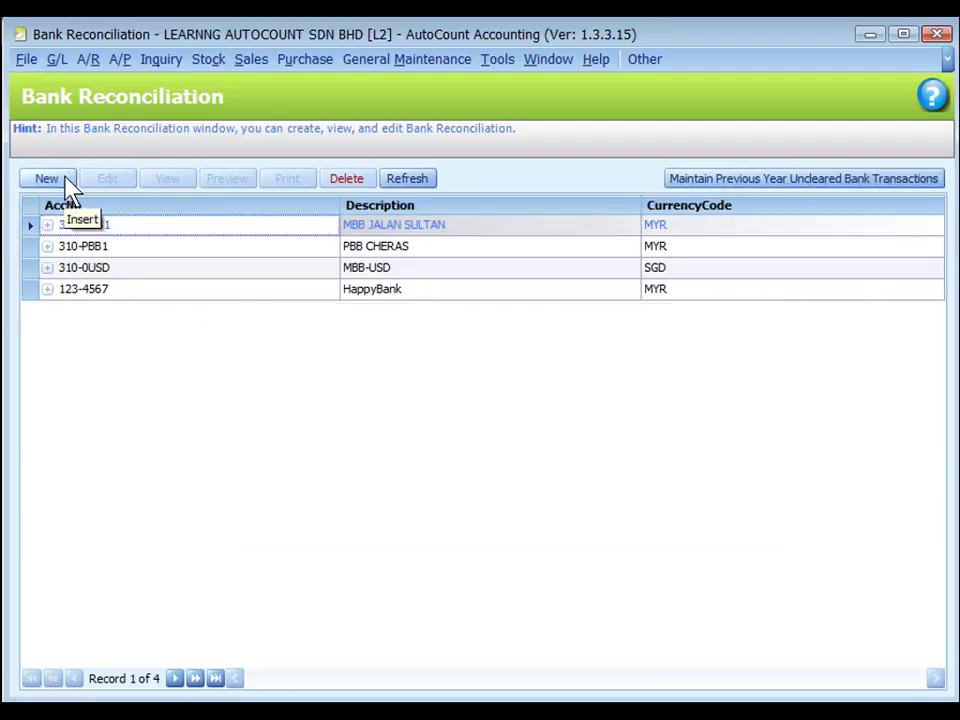
left_click(380, 506)
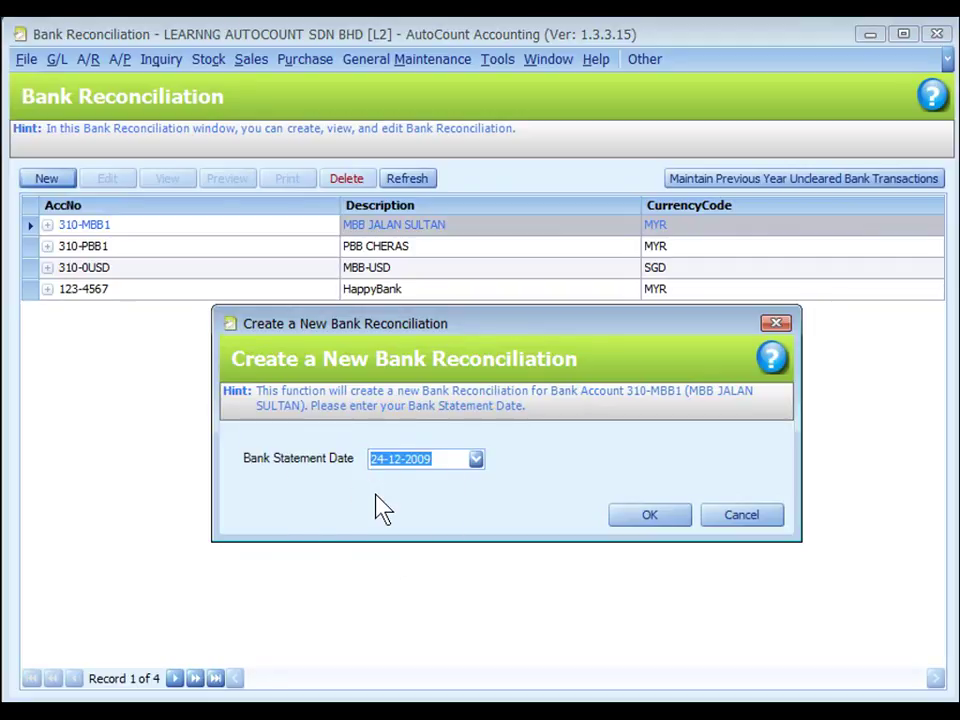
key("Return")
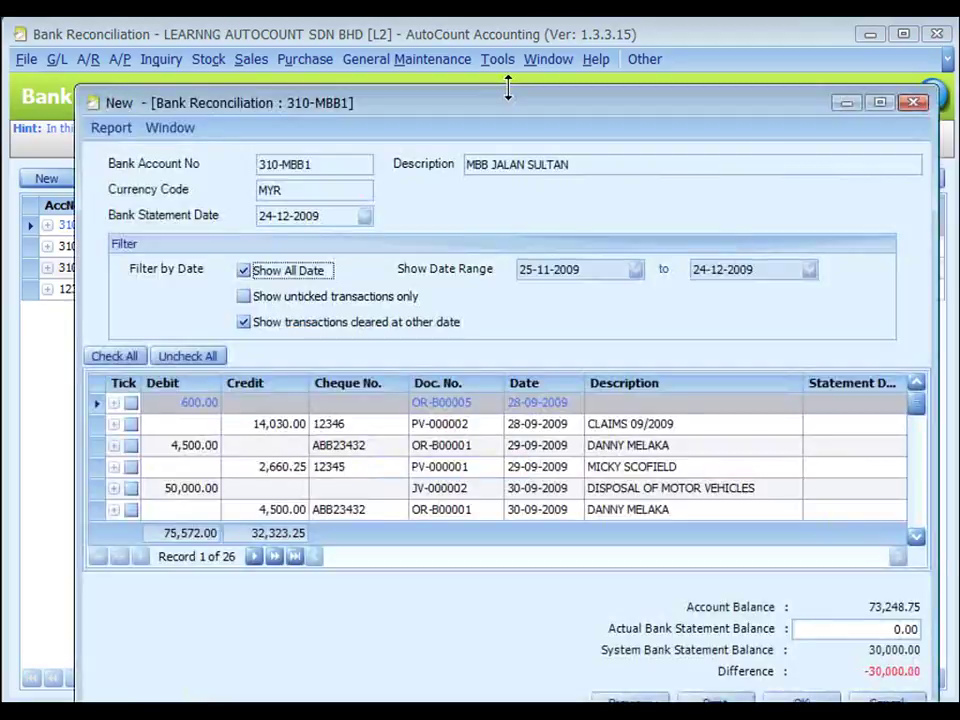
double_click(505, 100)
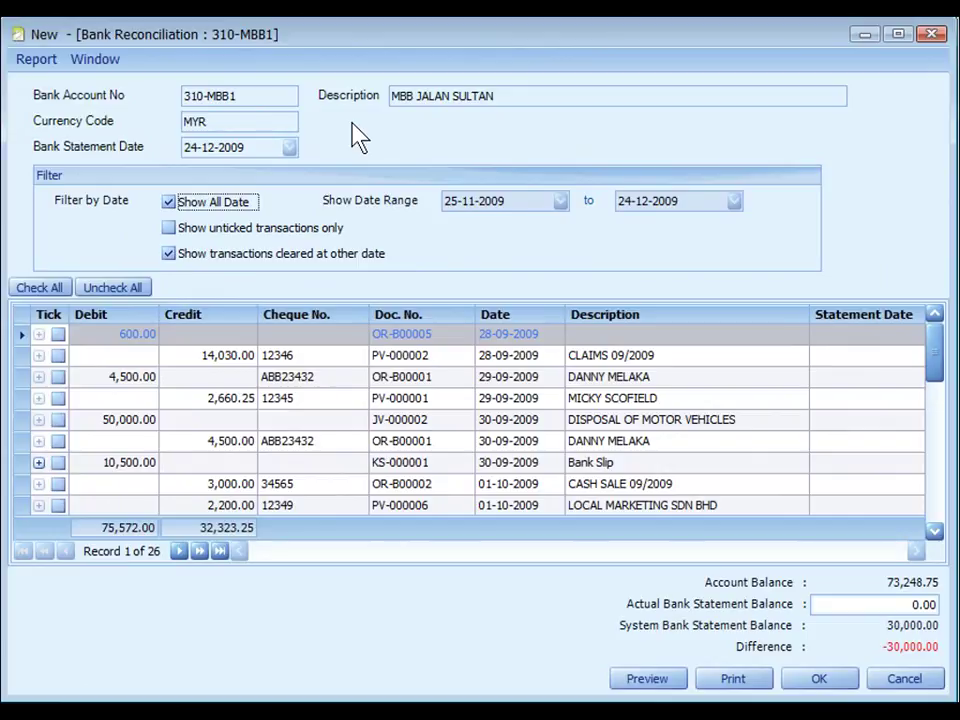
left_click(86, 190)
left_click(225, 210)
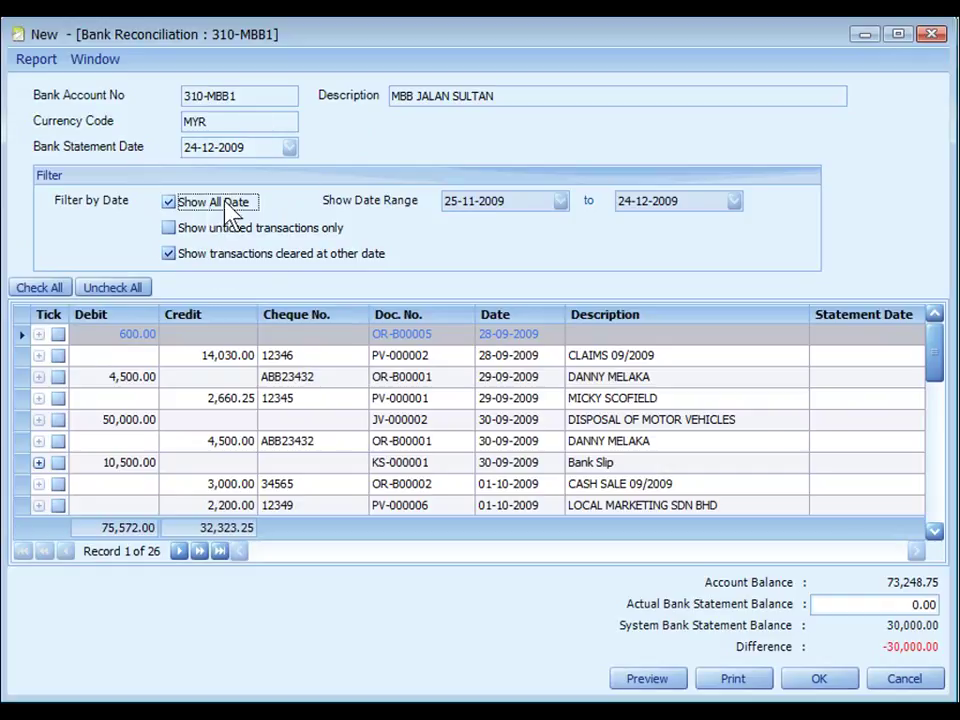
left_click(169, 202)
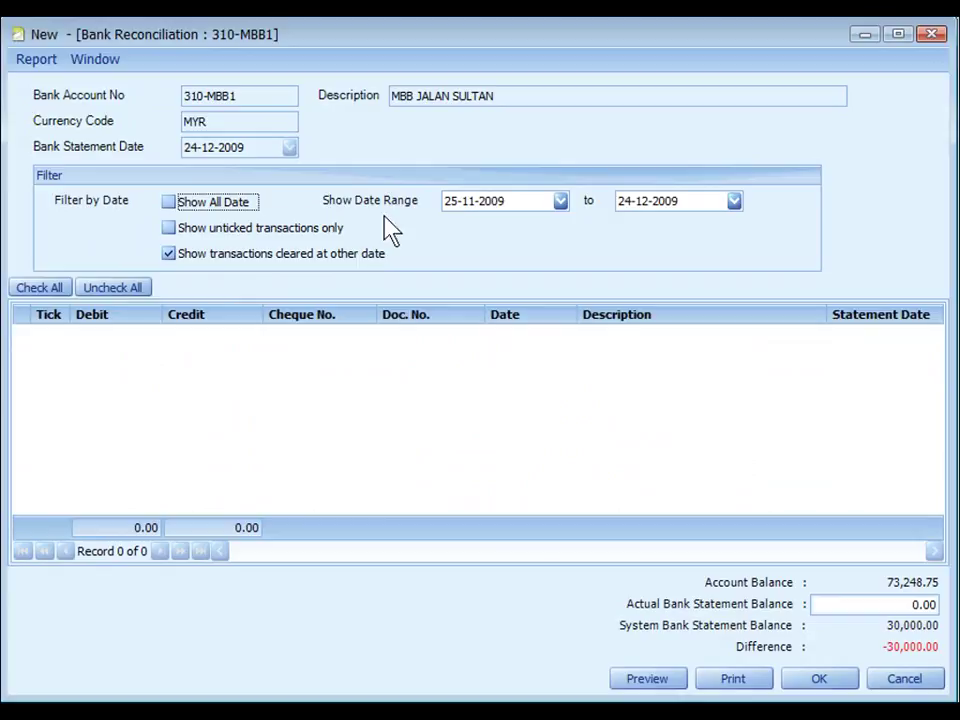
left_click(169, 202)
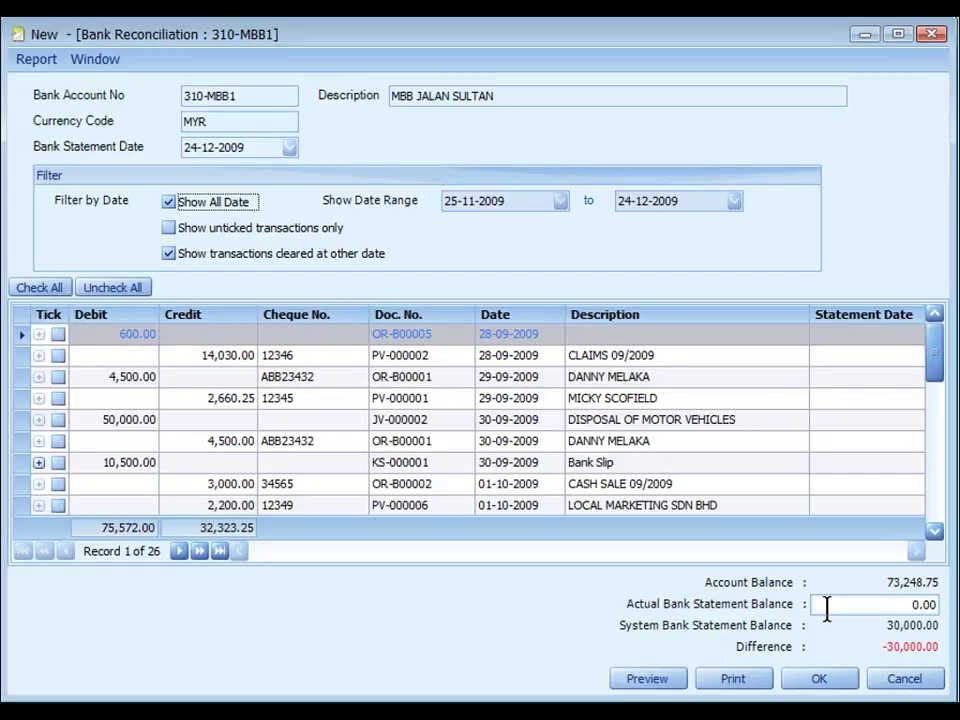
Step: Enter 35,000 as the actual bank statement balance
left_click(844, 608)
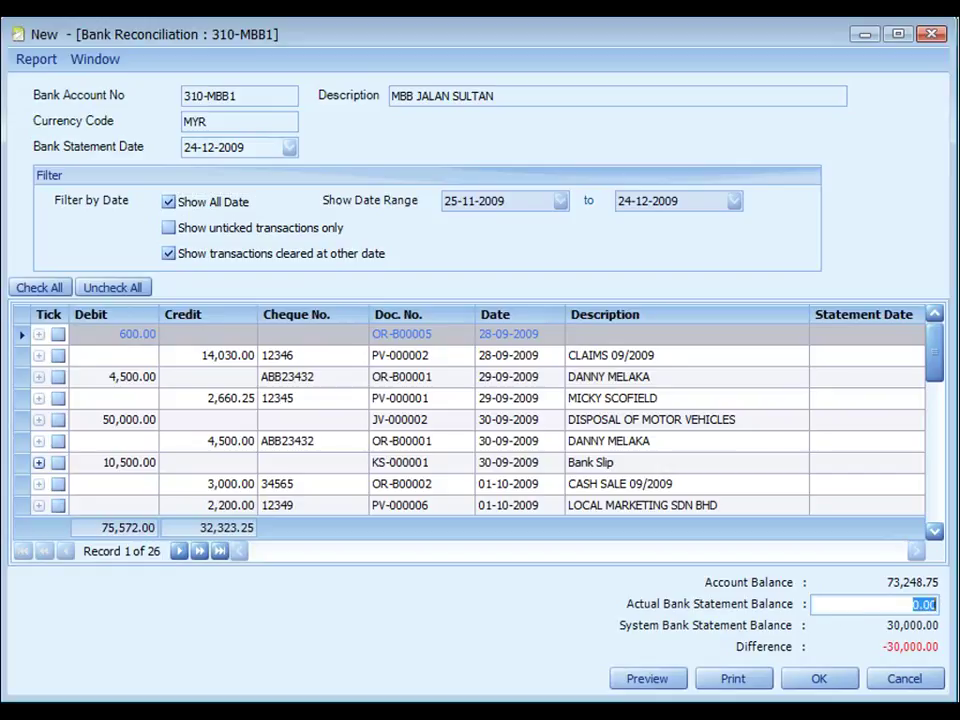
type("35,0")
type("00")
key("Tab")
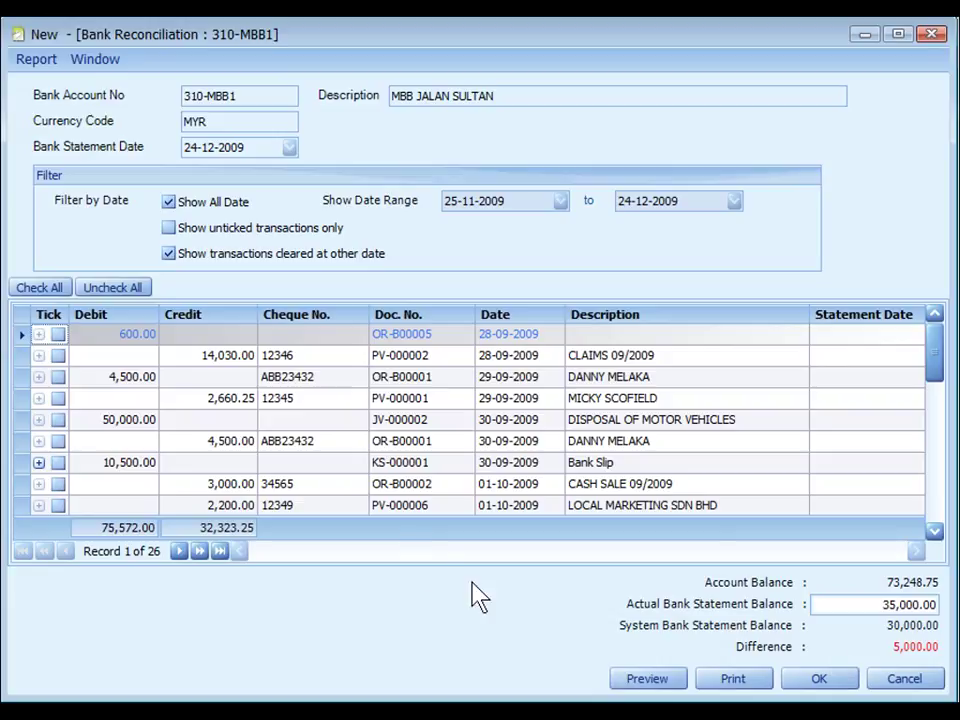
Step: Tick cleared items (4,500, 10,500, 3,000, 400, 700) until the difference is 0.00, then preview
left_click(58, 377)
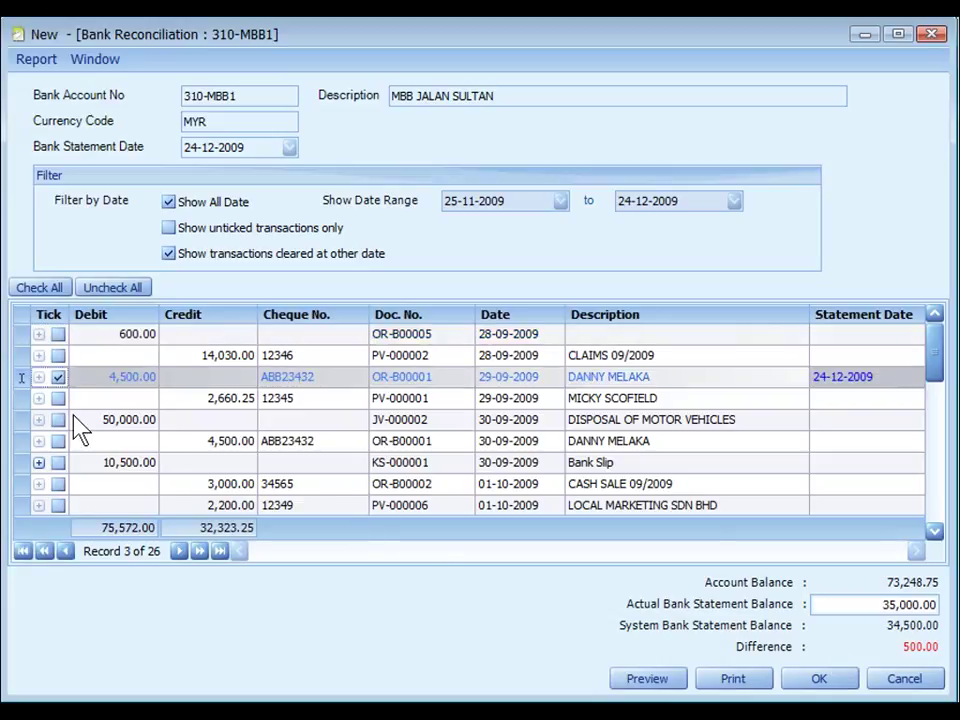
left_click(58, 462)
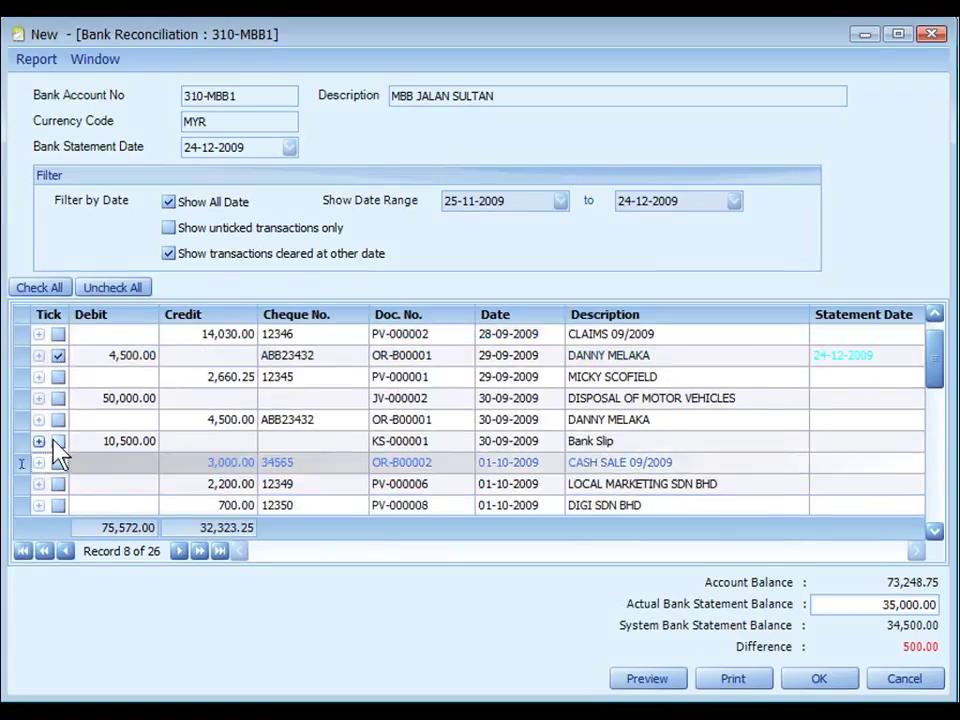
left_click(58, 441)
left_click(58, 462)
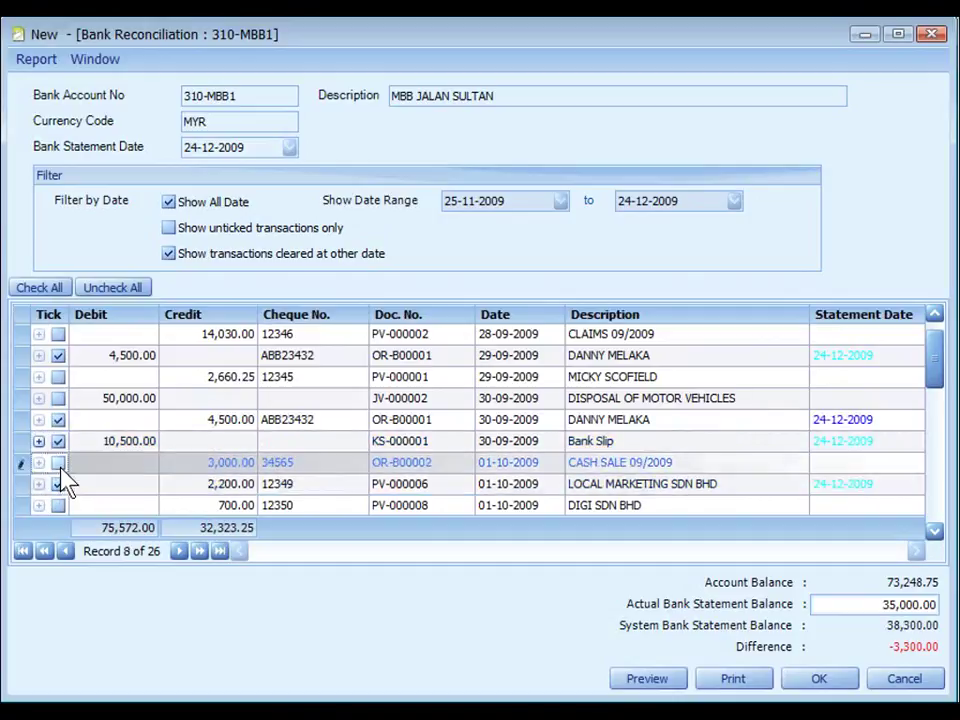
left_click(60, 468)
scroll(935, 428, "down", 2)
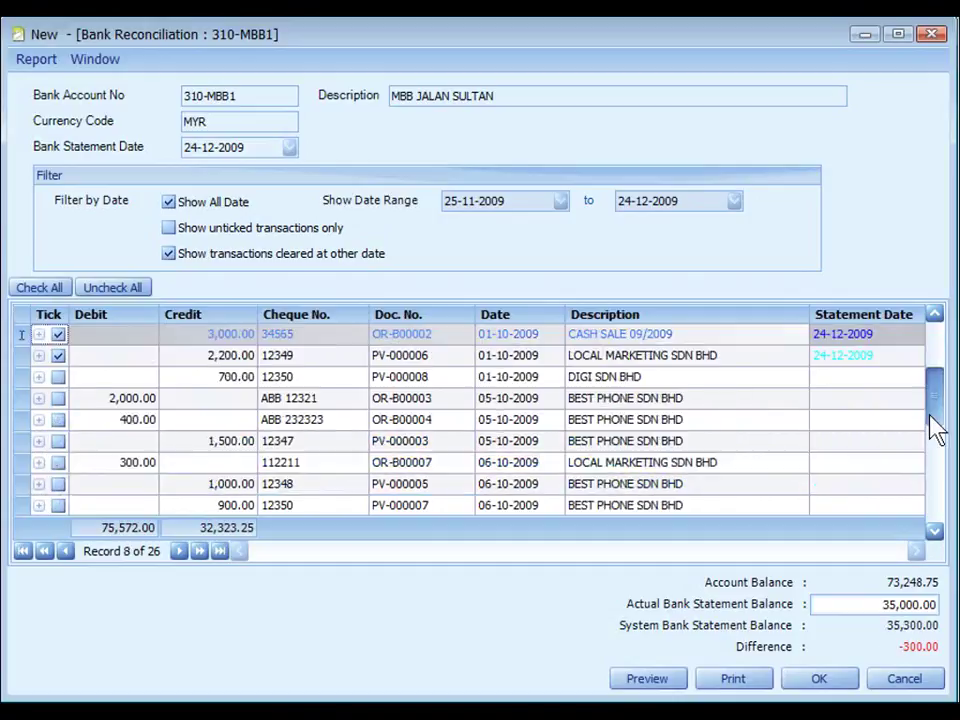
left_click(58, 419)
left_click(58, 376)
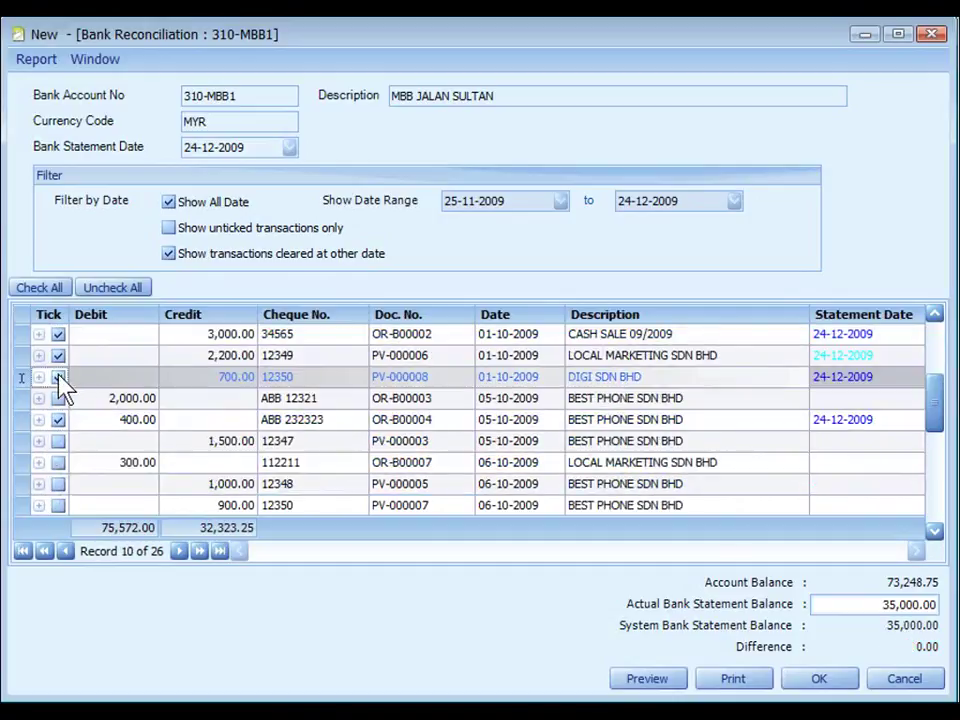
left_click(647, 680)
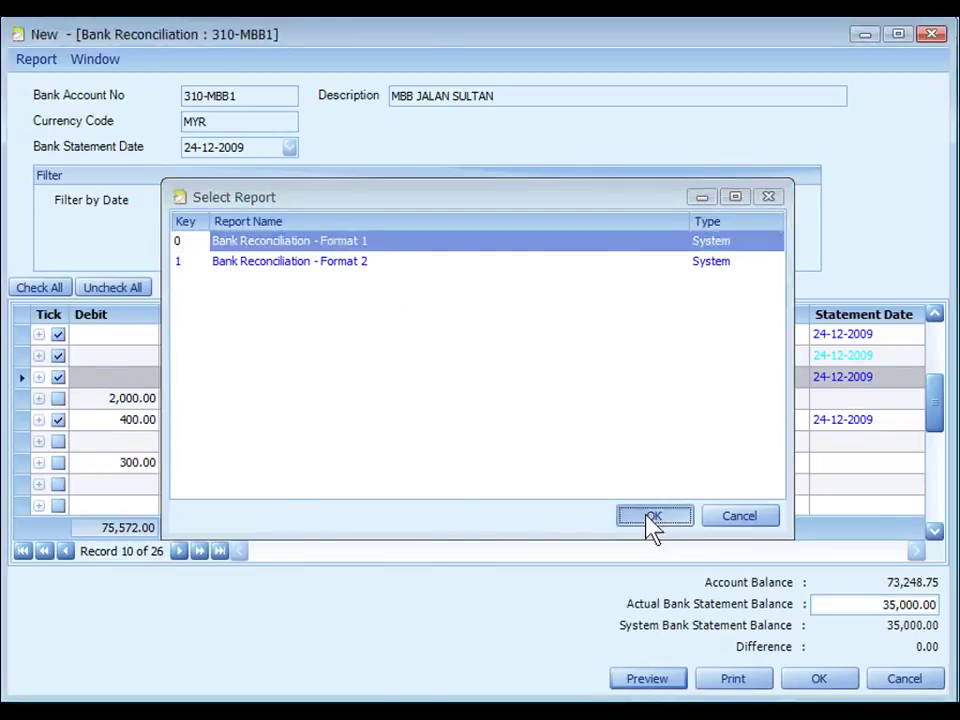
Step: Preview the reconciliation report in Format 1 and scroll through it
left_click(651, 520)
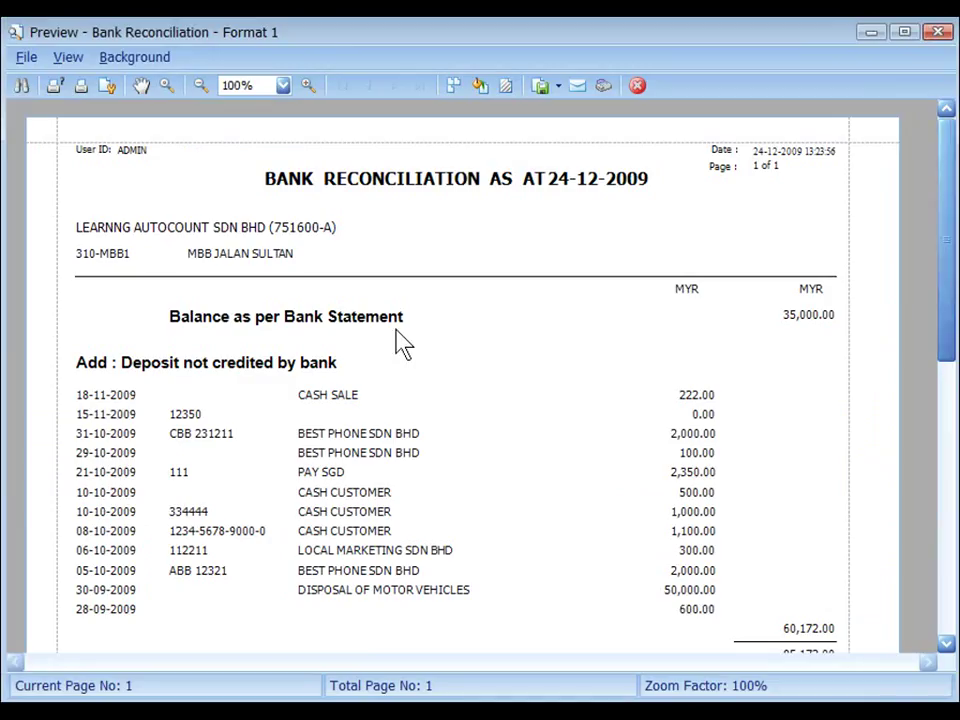
left_click_drag(948, 255, 949, 575)
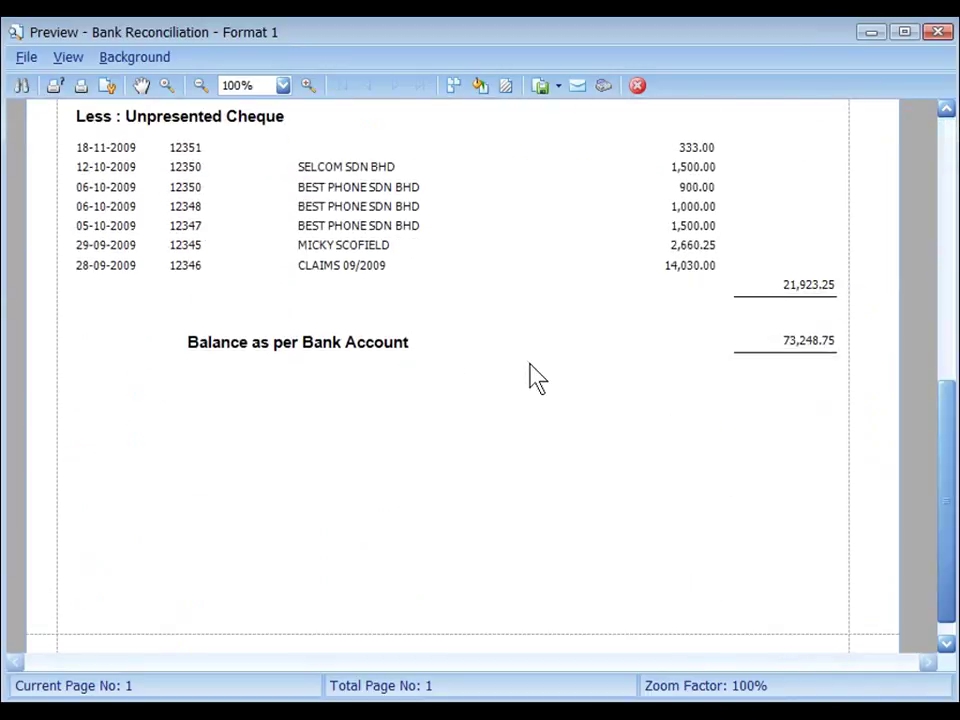
key("Escape")
Step: Preview the report in Format 2, scroll through it, and close the preview
left_click(232, 261)
left_click(622, 516)
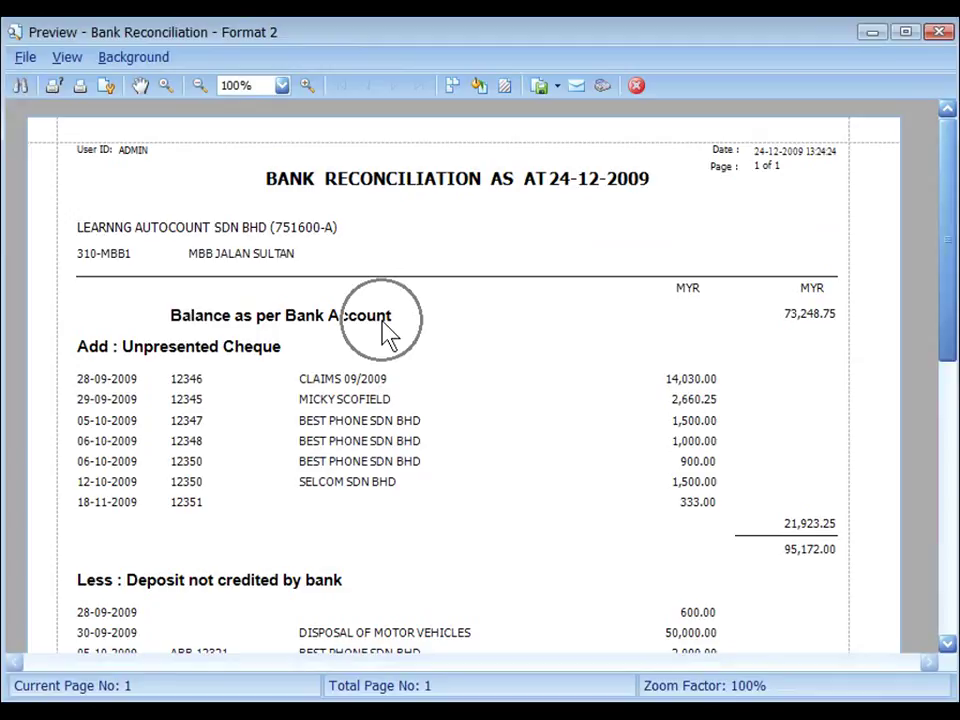
left_click_drag(947, 345, 949, 580)
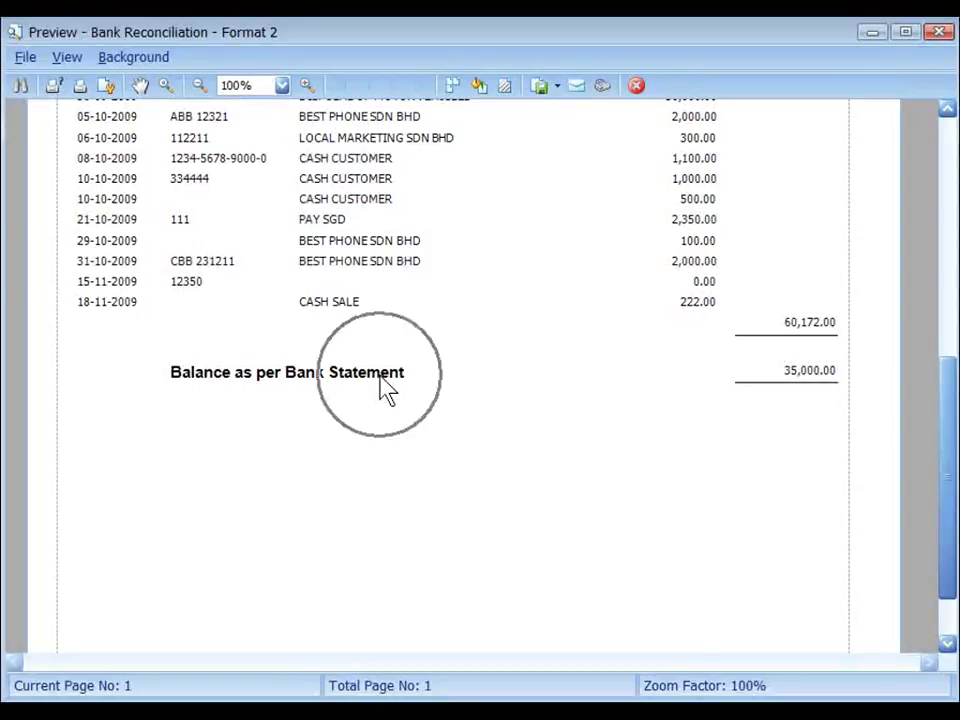
key("Escape")
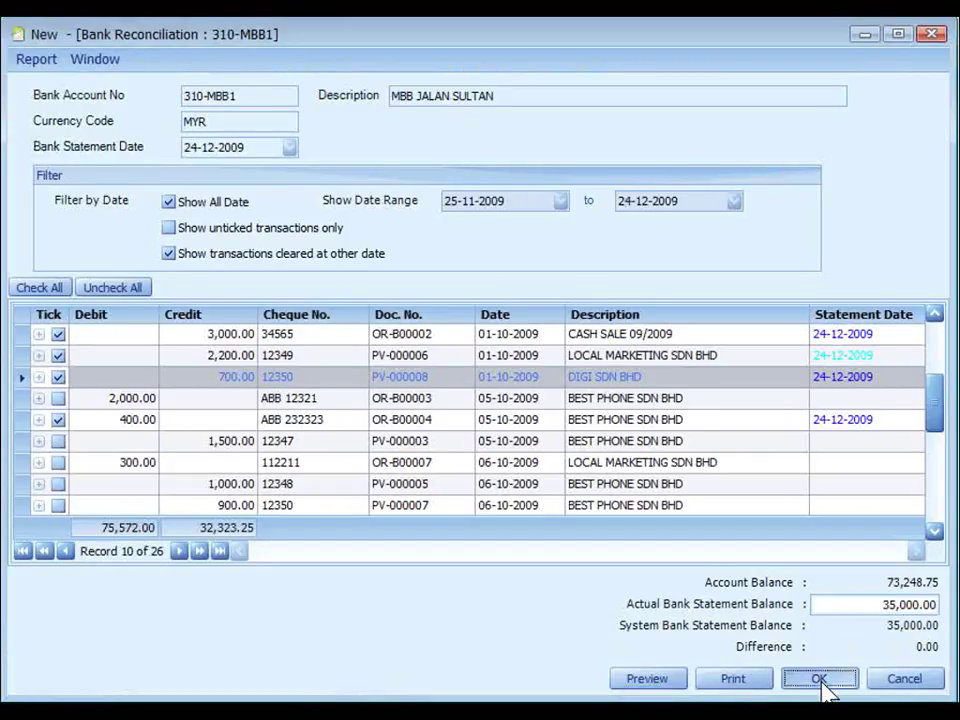
Step: Save the reconciliation, check the saved 310-MBB1 entry, and close Bank Reconciliation
left_click(820, 680)
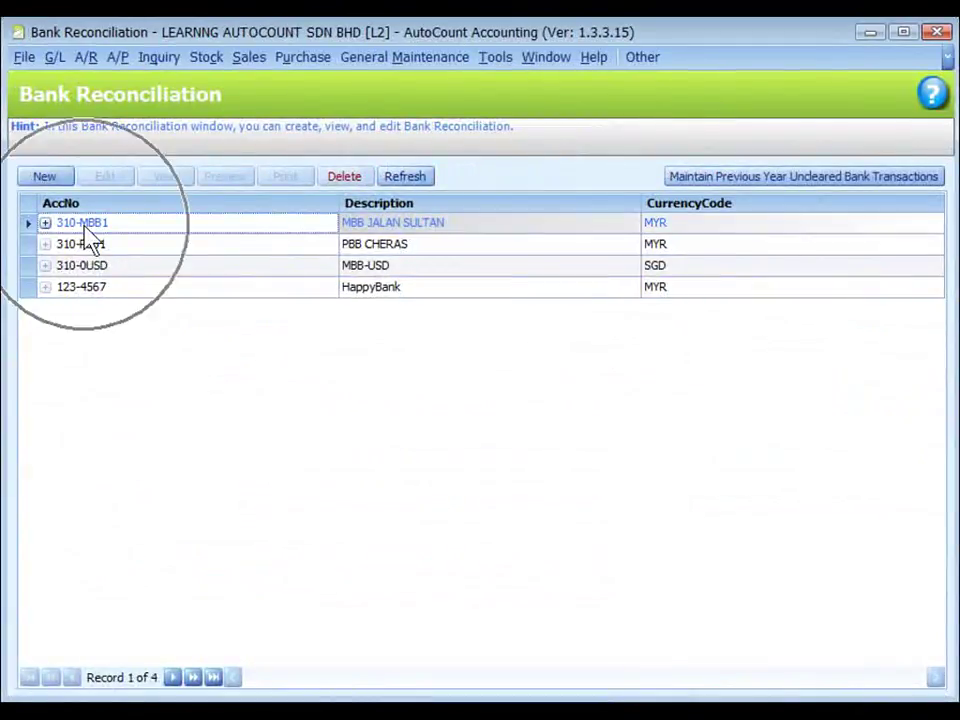
left_click(45, 223)
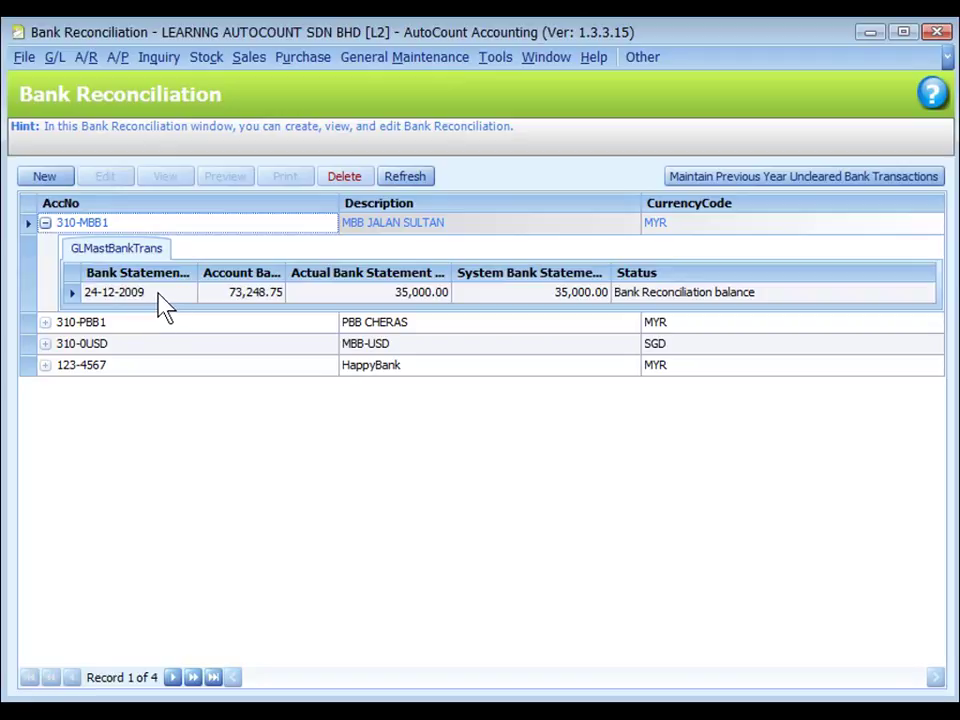
key("Escape")
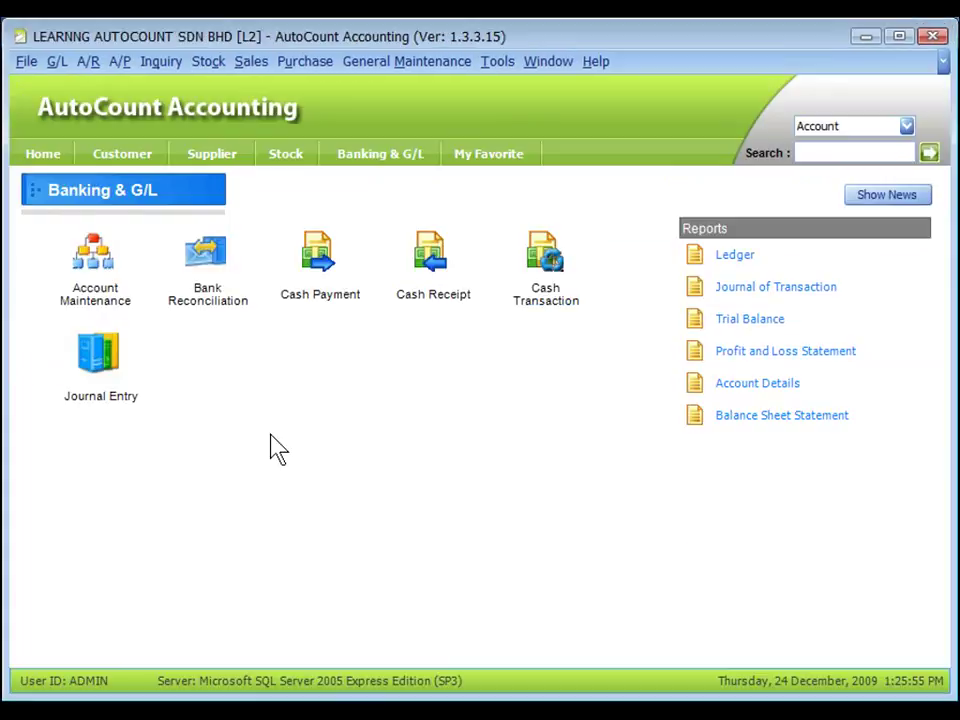